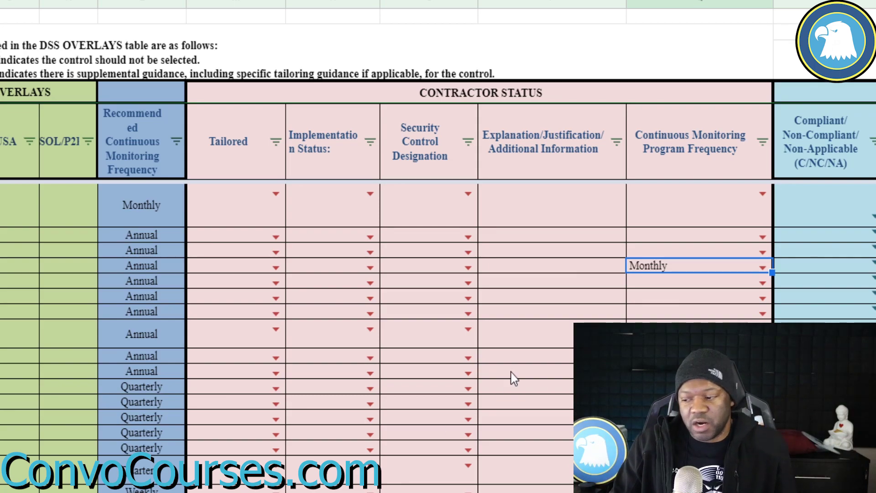
Scroll down and left to show the Control Number, Control Title and DSS Overlays columns.
scroll(514, 377, "down", 1)
scroll(514, 377, "left", 3)
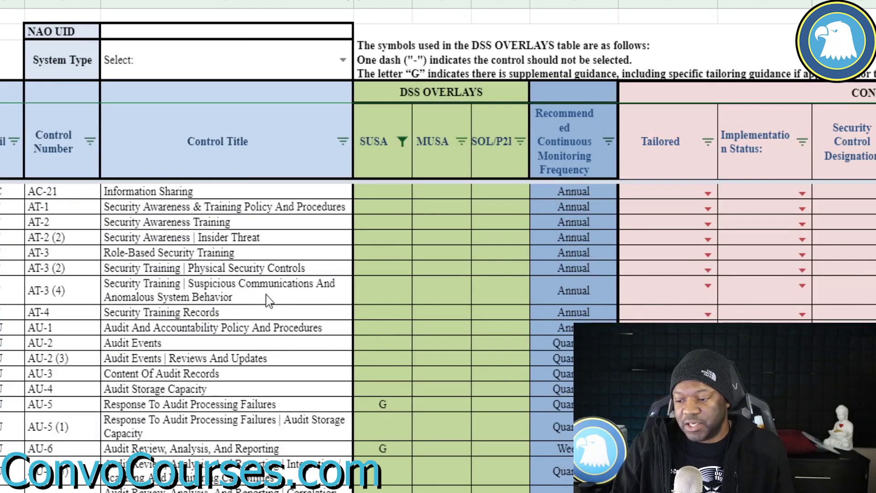
left_click(259, 225)
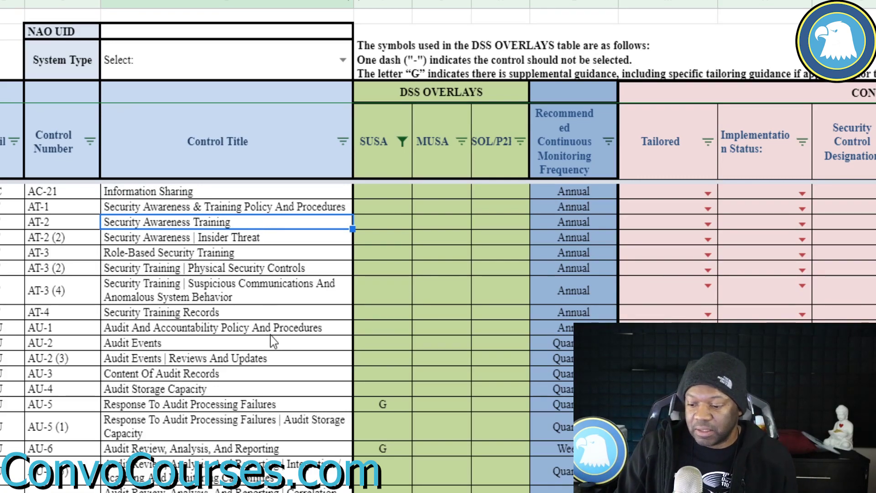
Scroll down through the controls list to SI-12, then back up to the PS and RA rows.
scroll(270, 335, "down", 2)
scroll(271, 338, "down", 3)
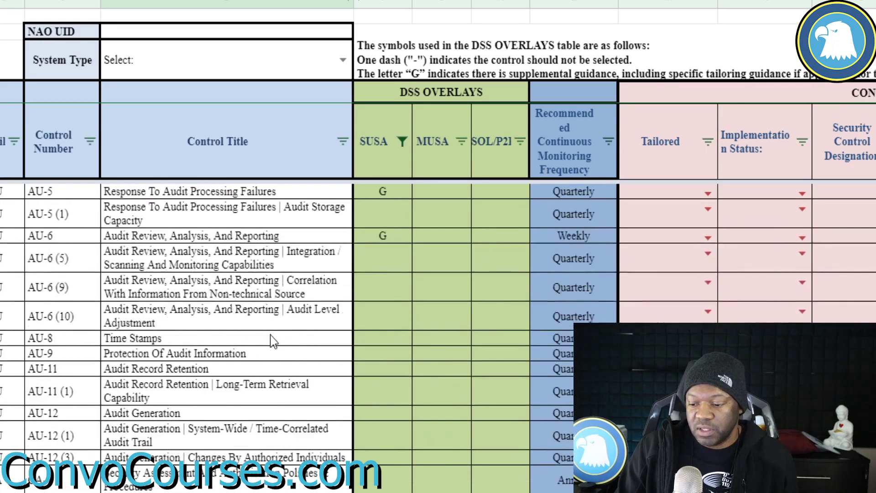
scroll(271, 341, "down", 2)
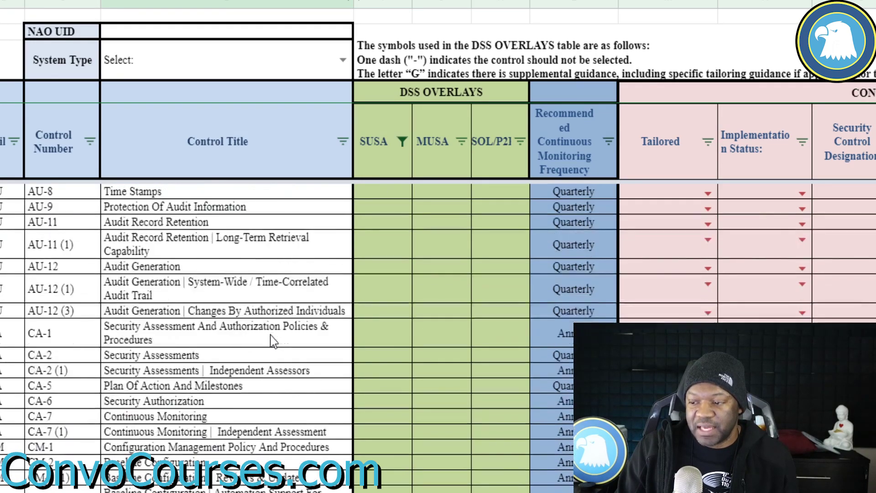
scroll(271, 341, "down", 2)
scroll(271, 341, "down", 3)
scroll(271, 342, "down", 15)
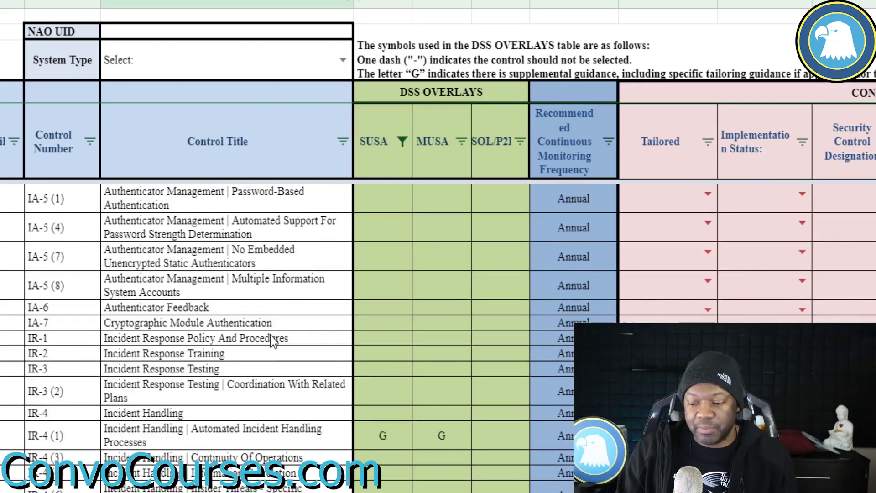
scroll(271, 340, "down", 7)
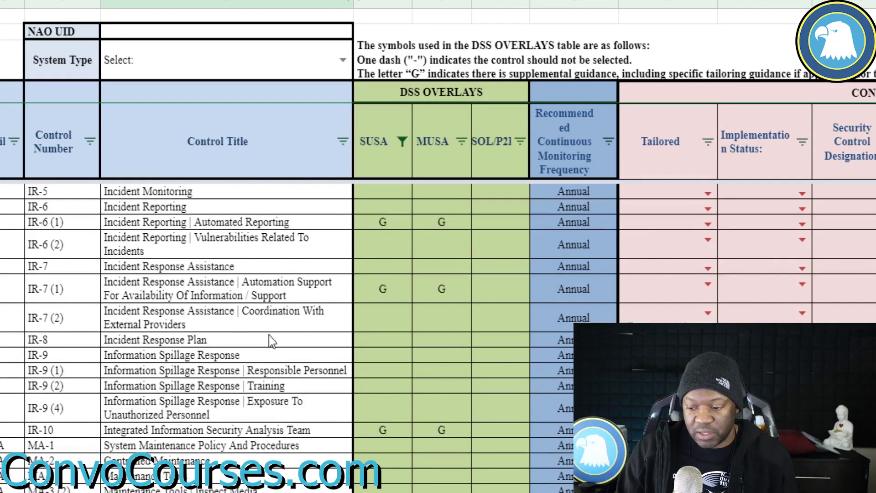
scroll(270, 341, "down", 16)
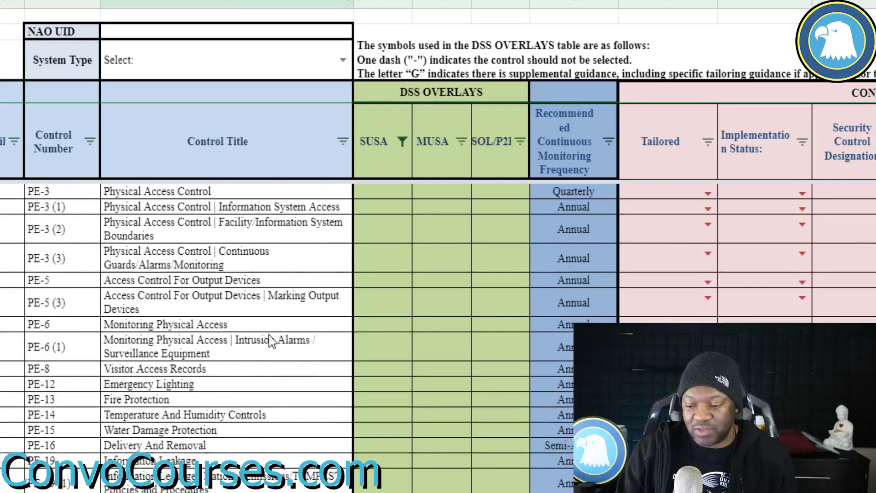
scroll(270, 340, "down", 15)
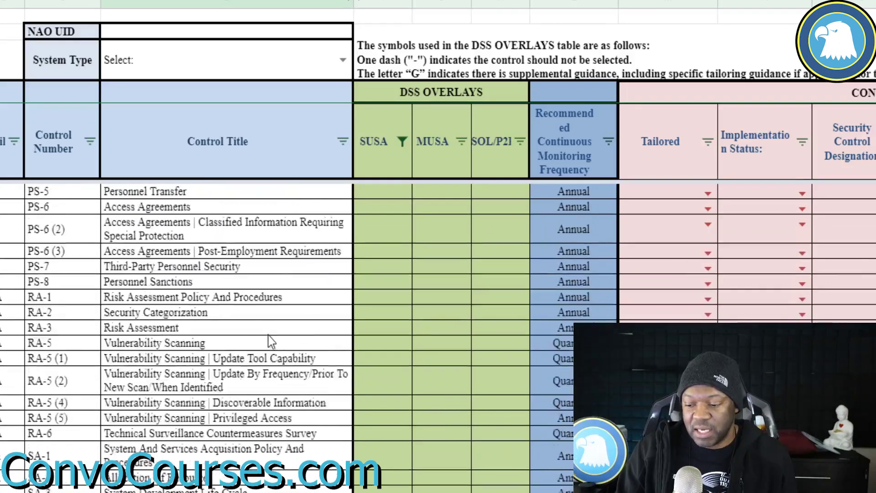
scroll(268, 336, "down", 16)
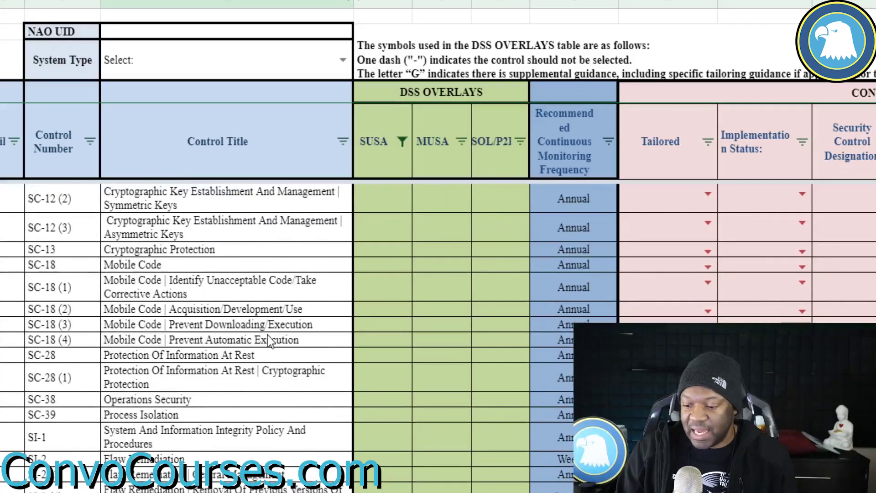
scroll(269, 340, "down", 6)
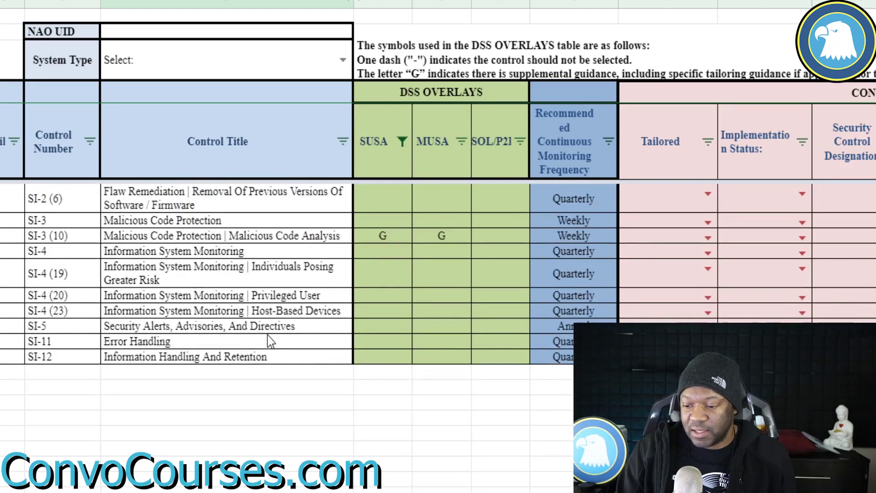
scroll(266, 335, "up", 20)
left_click(203, 332)
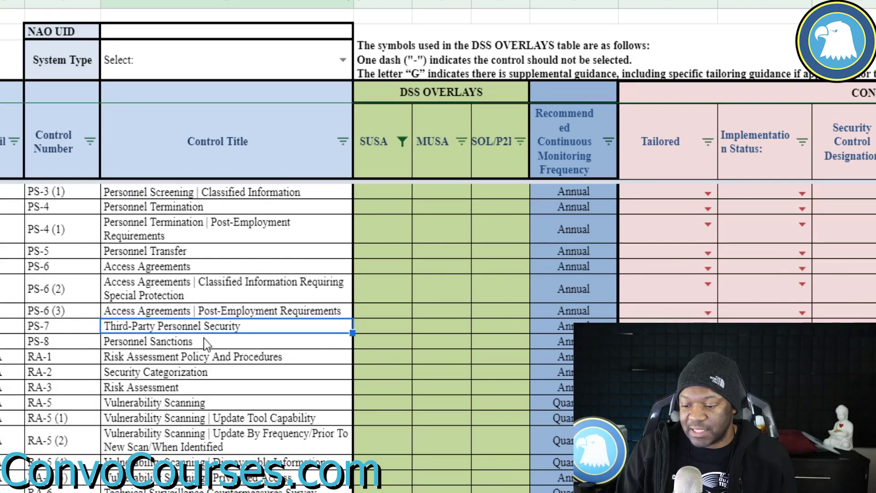
left_click(178, 377)
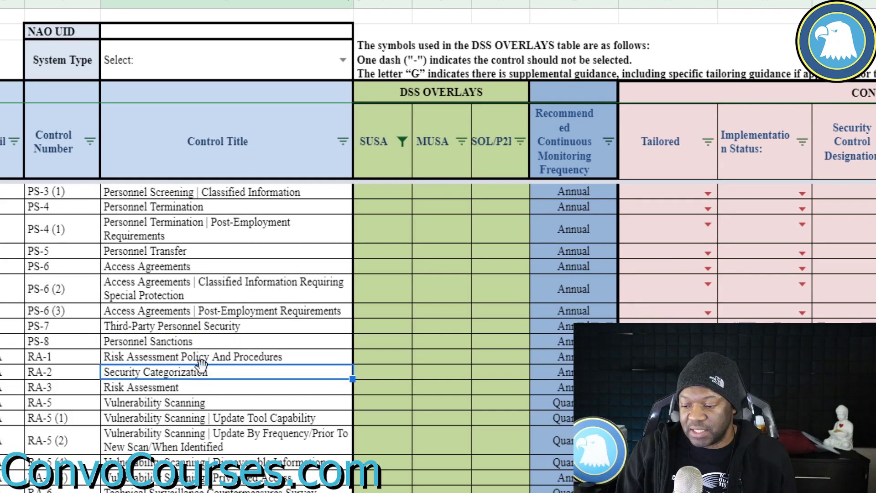
left_click(223, 358)
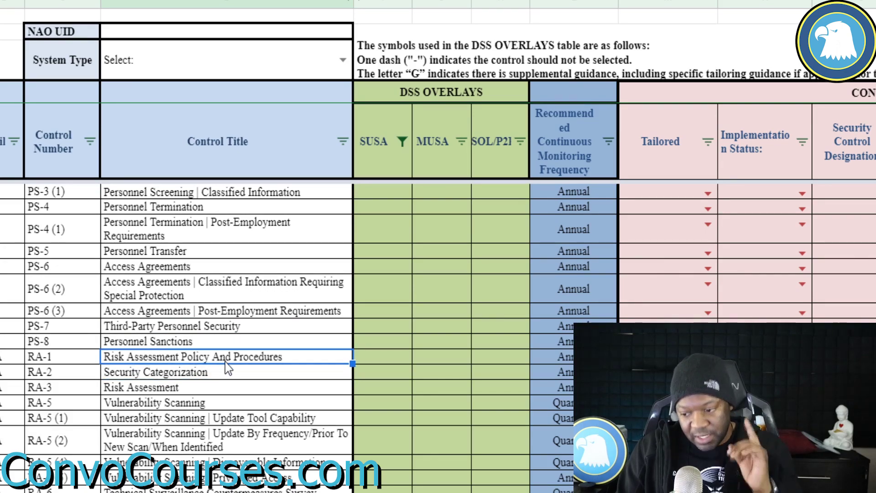
left_click(233, 376)
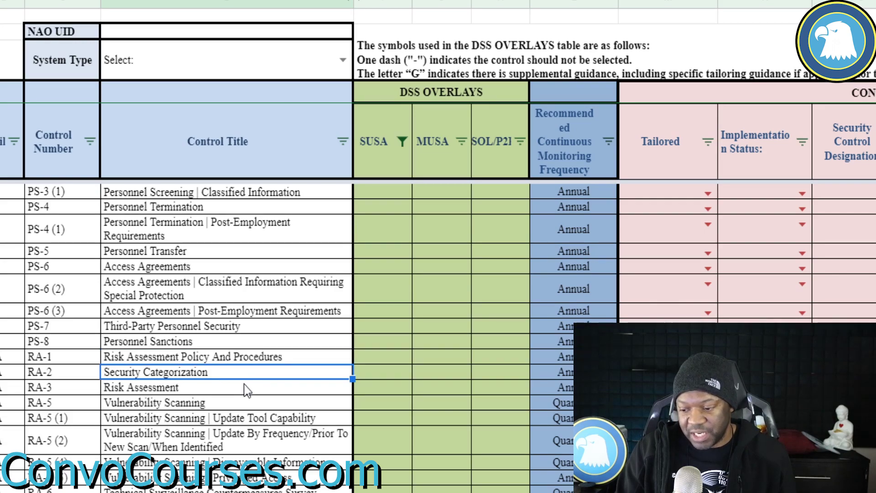
left_click(249, 389)
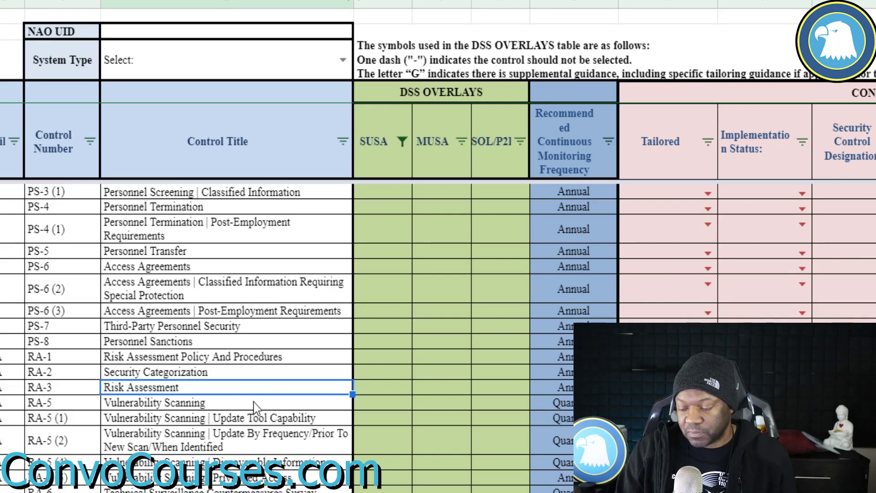
left_click(256, 406)
left_click(254, 387)
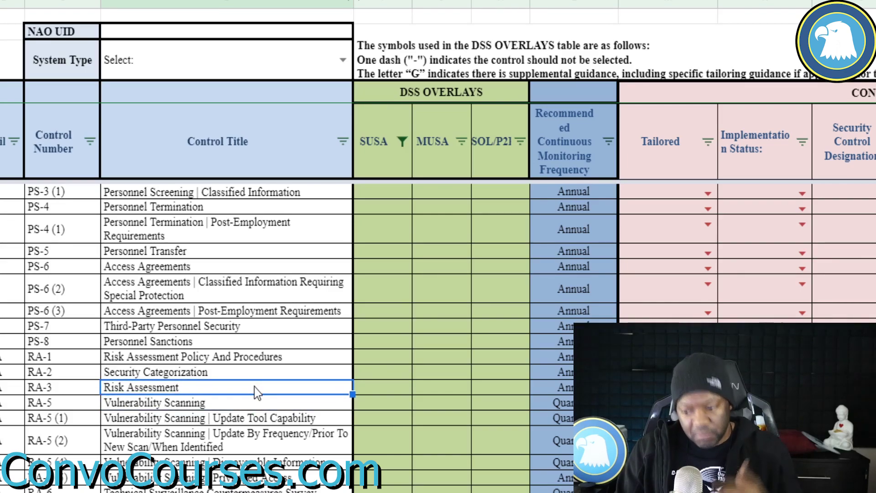
left_click(265, 406)
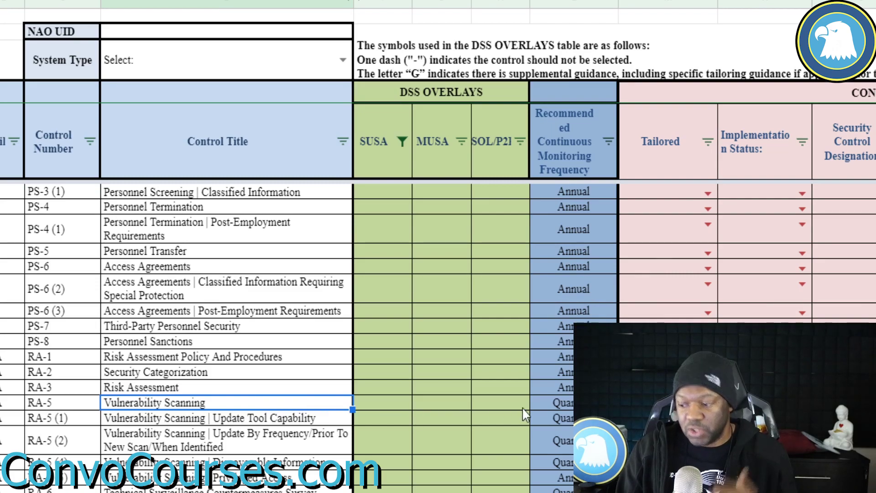
Check RA-5's overlay cells from SUSA to SOL/P21 and its Quarterly recommended frequency.
key("Right")
key("Right")
key("Right")
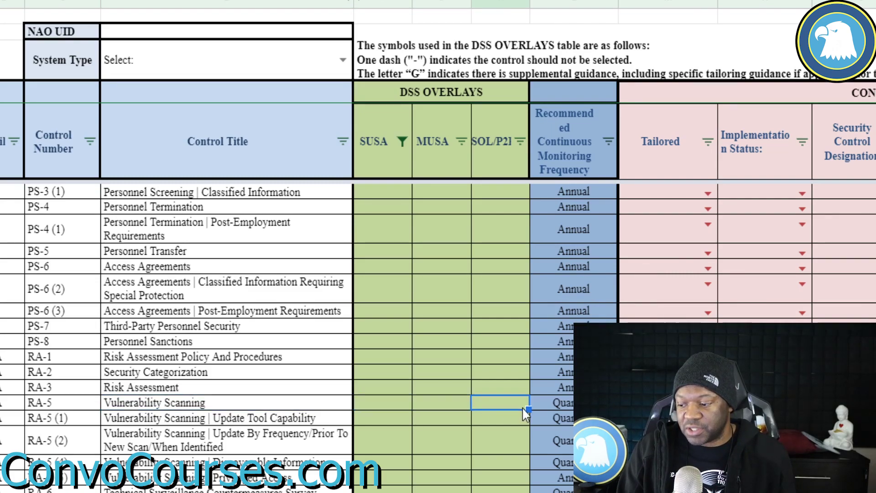
key("Left")
key("Left")
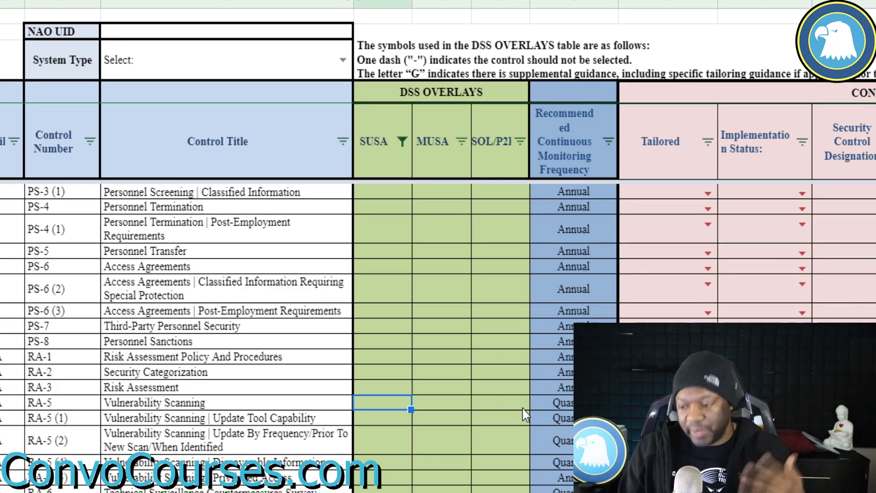
key("Left")
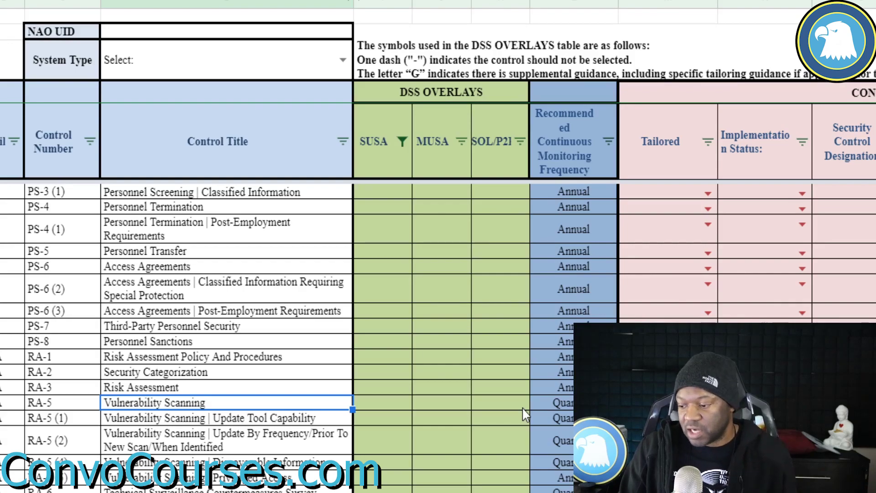
key("Right")
key("Right")
key("Right")
key("Right")
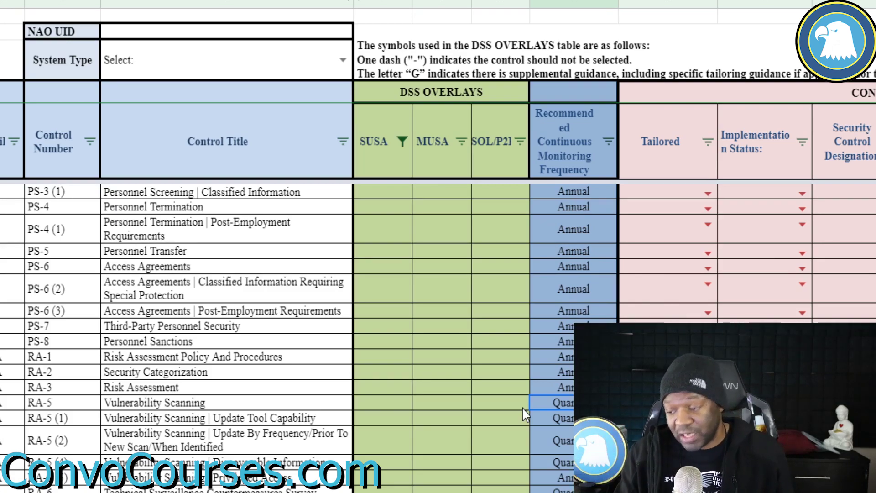
Move right along the RA-5 row until the Contractor Status columns appear.
left_click(525, 409)
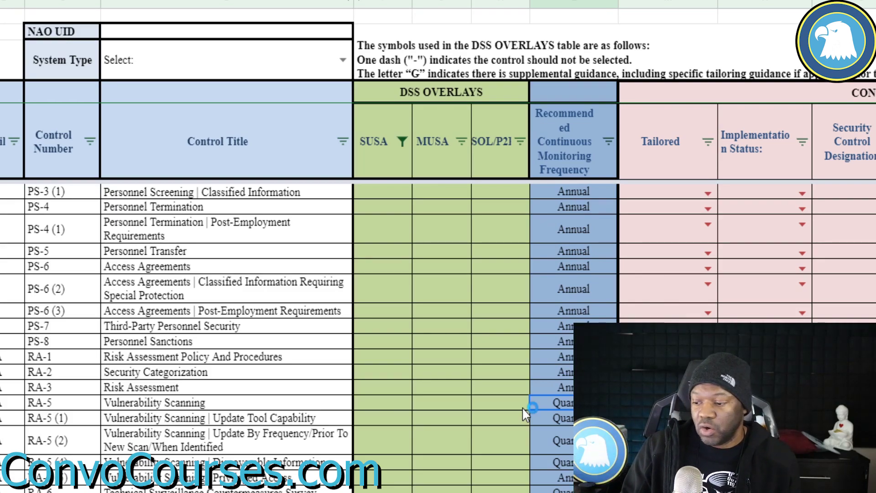
key("Right")
key("Right")
key("Right")
key("Right")
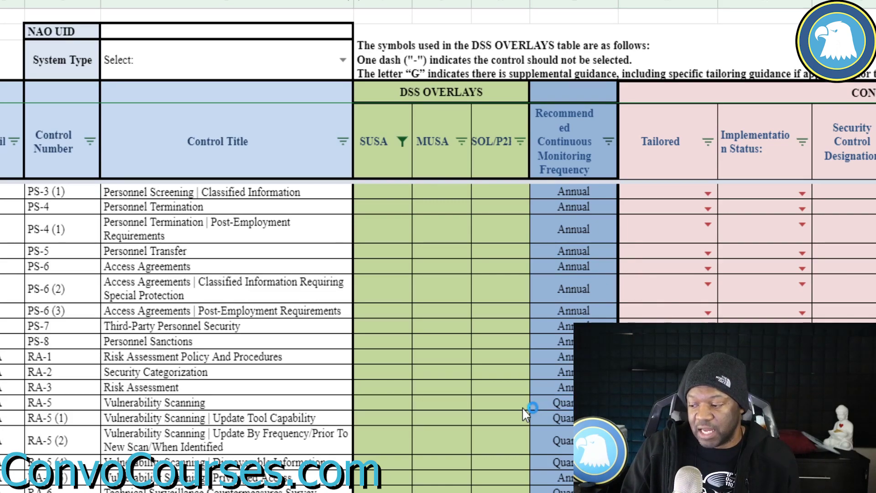
key("Right")
key("Right")
key("Right")
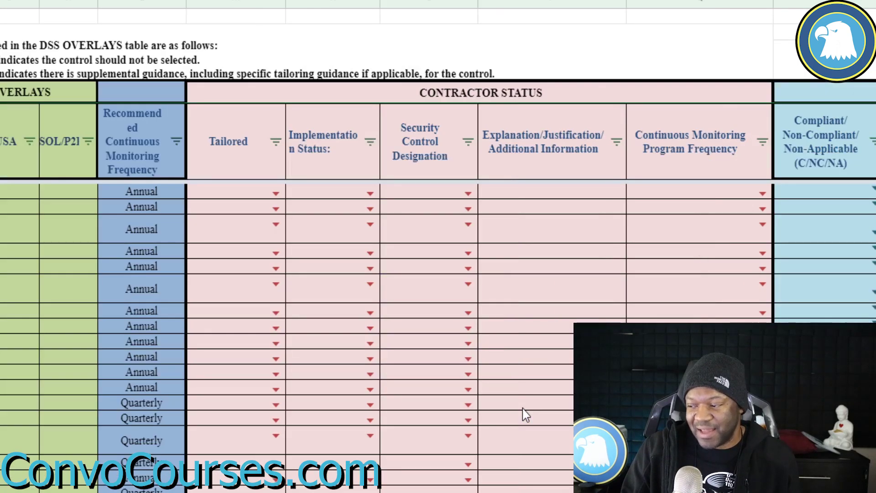
Scroll down, confirm the RA-5 row, and land on its Continuous Monitoring Program Frequency cell.
left_click(524, 409)
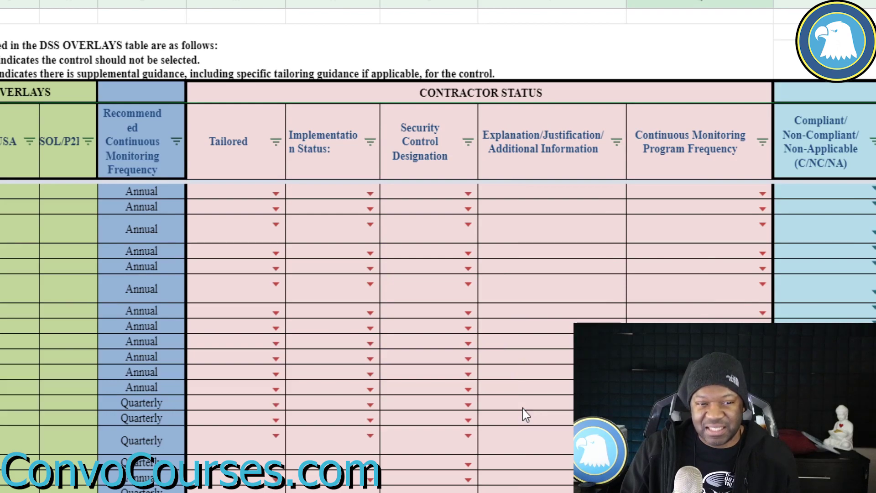
scroll(525, 411, "down", 1)
scroll(522, 409, "down", 1)
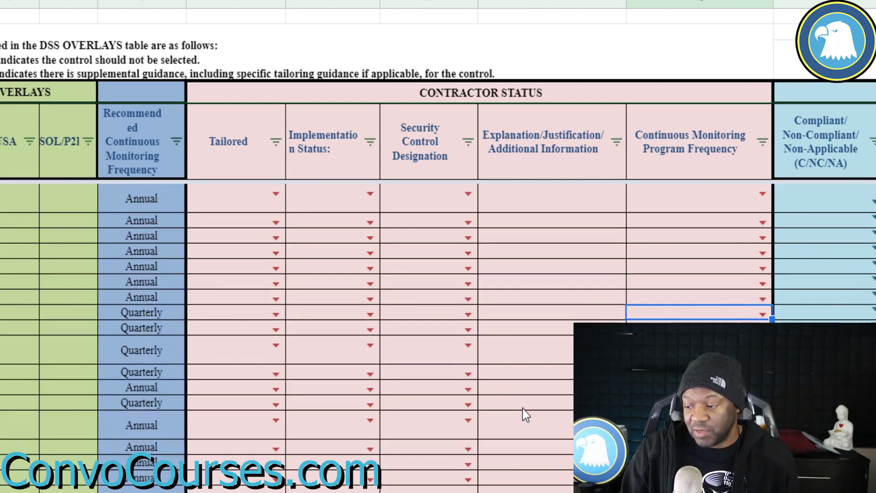
scroll(522, 409, "down", 2)
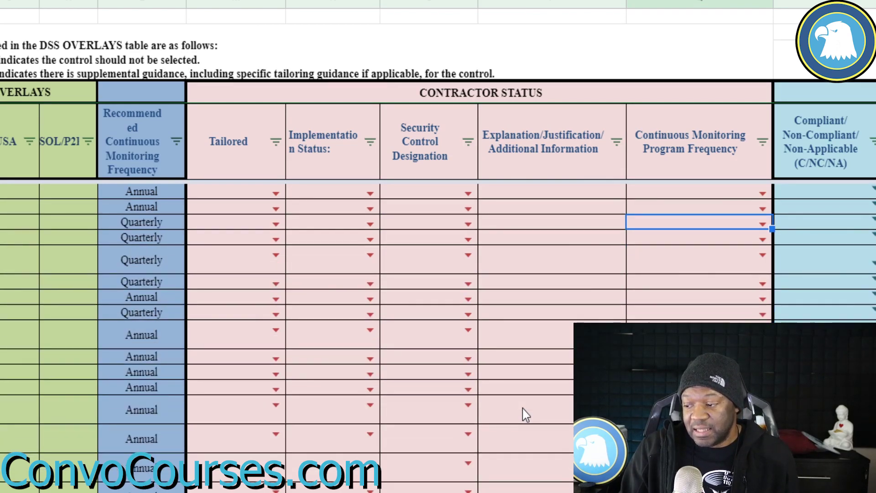
key("Left")
key("Left")
key("Left")
key("Left")
key("Left")
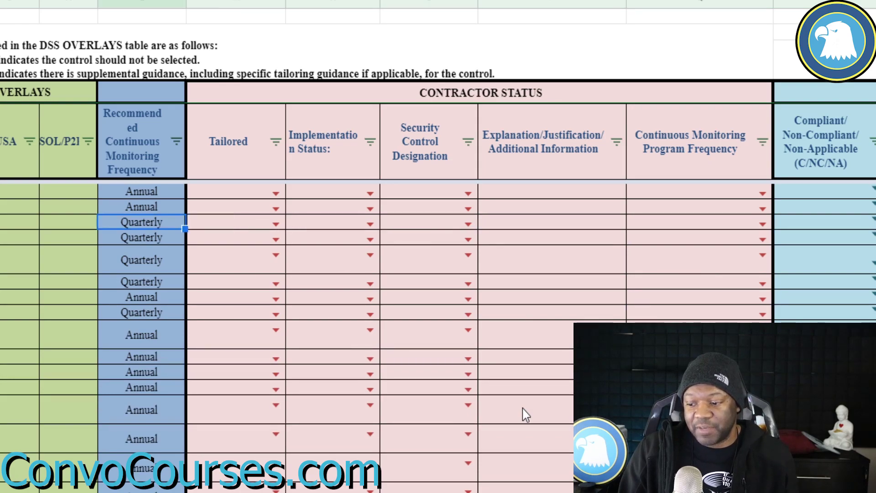
key("Left")
key("Left")
key("Left")
key("Left")
key("Left")
key("Right")
key("Right")
key("Right")
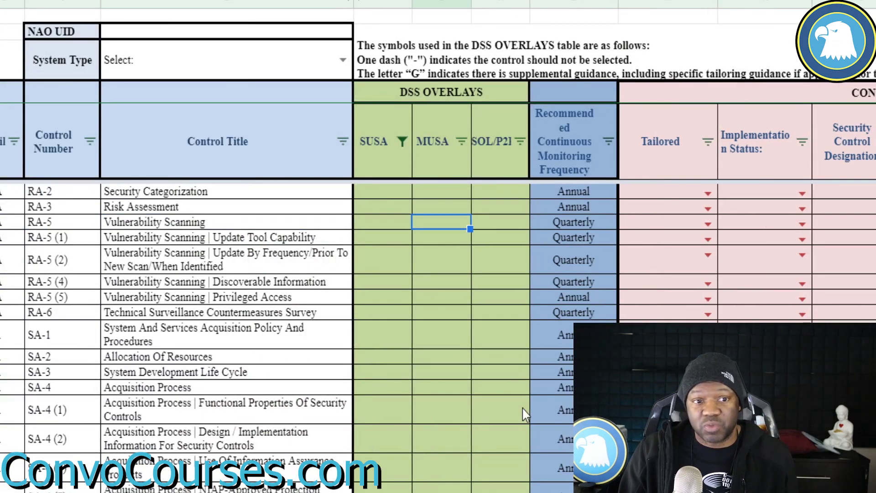
key("Right")
key("Right")
key("Right")
key("Right")
key("Right")
key("Right")
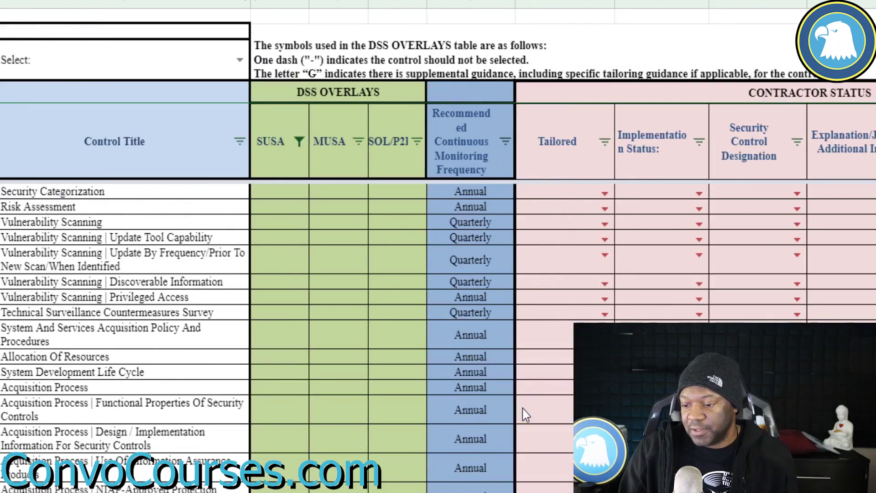
key("Right")
key("Right")
key("Right")
key("Left")
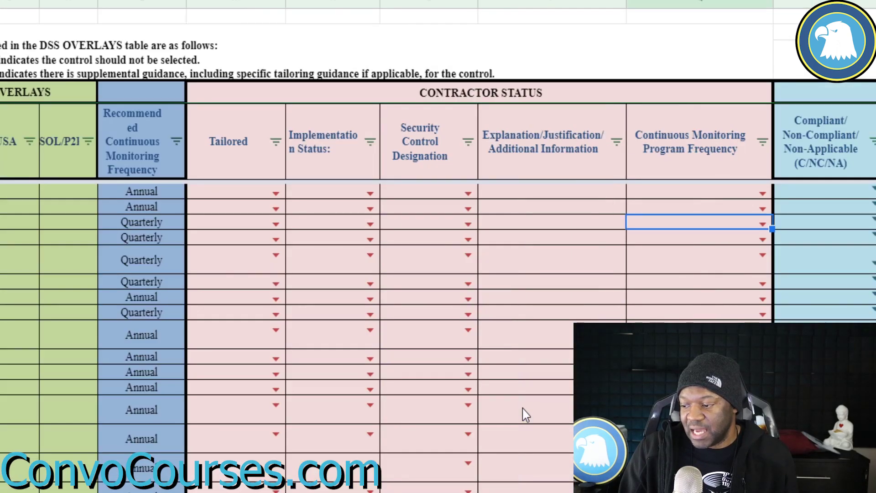
Choose Monthly from RA-5's Continuous Monitoring Program Frequency dropdown.
left_click(760, 229)
left_click(762, 224)
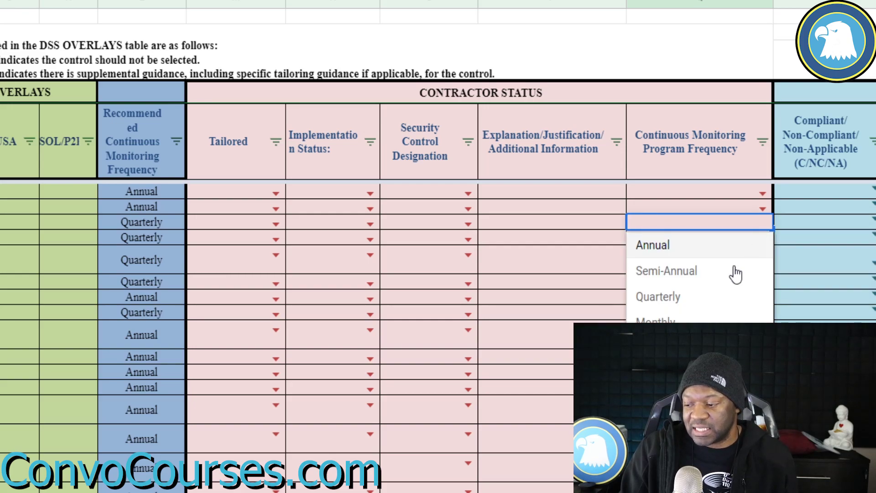
left_click(702, 321)
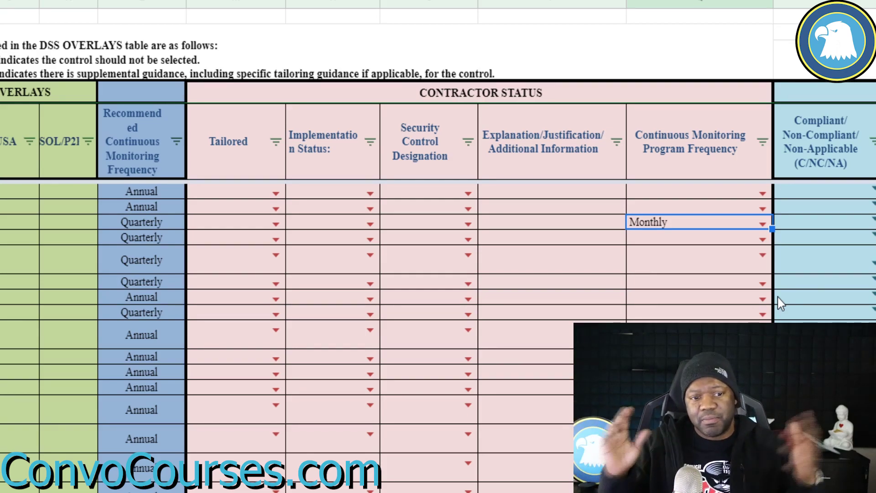
Switch RA-5's frequency dropdown to Daily, then to Weekly.
left_click(765, 224)
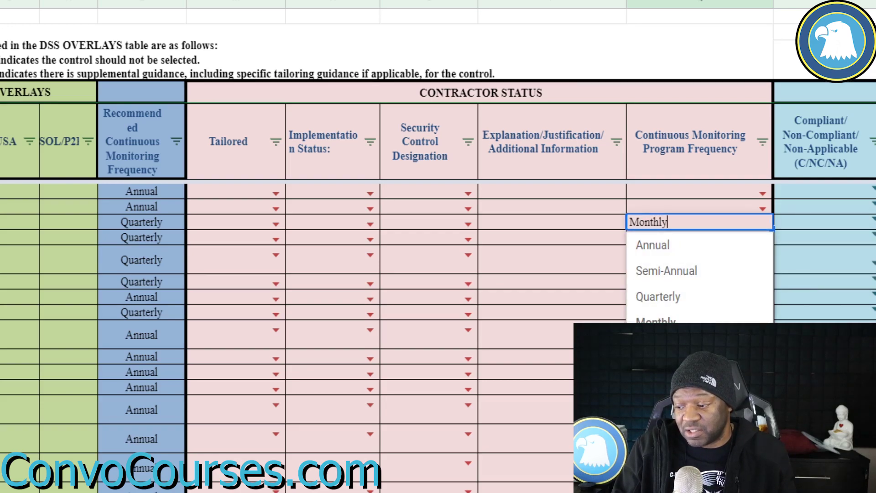
left_click(657, 349)
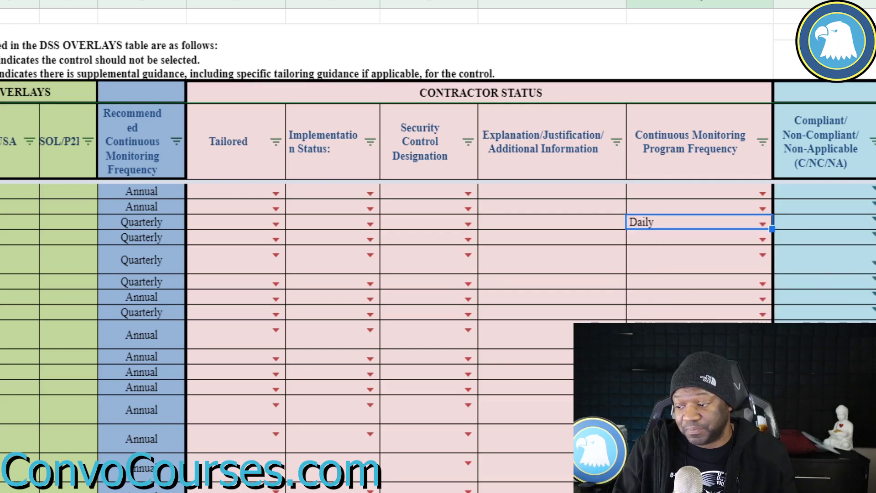
left_click(761, 223)
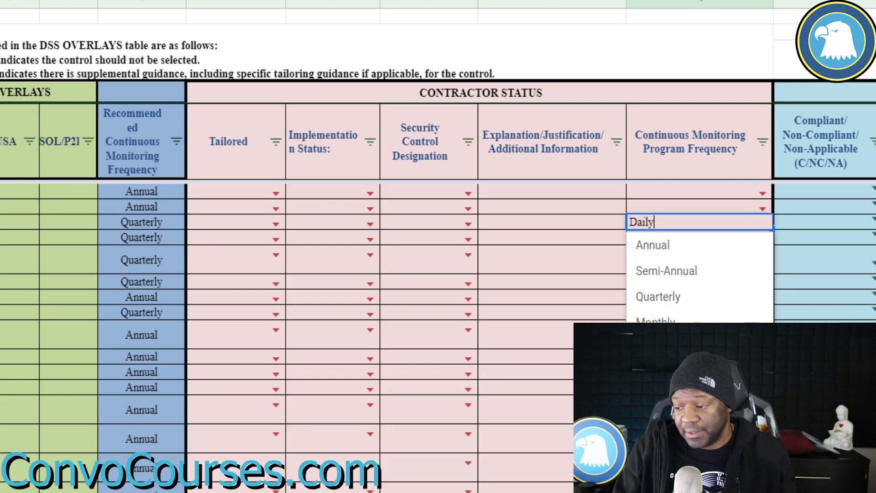
left_click(657, 374)
Step left along the row to confirm it is RA-5, then return to the Weekly value.
key("Left")
key("Left")
key("Left")
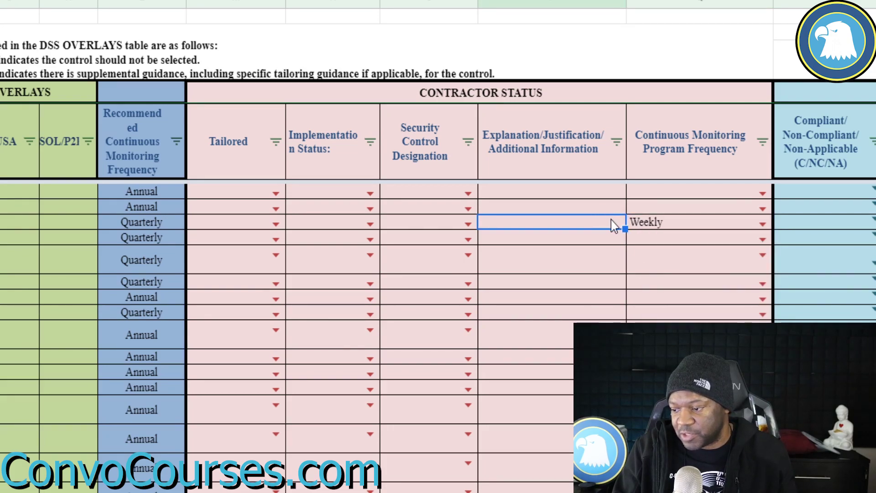
key("Left")
key("Left")
key("Left")
key("Left")
key("Left")
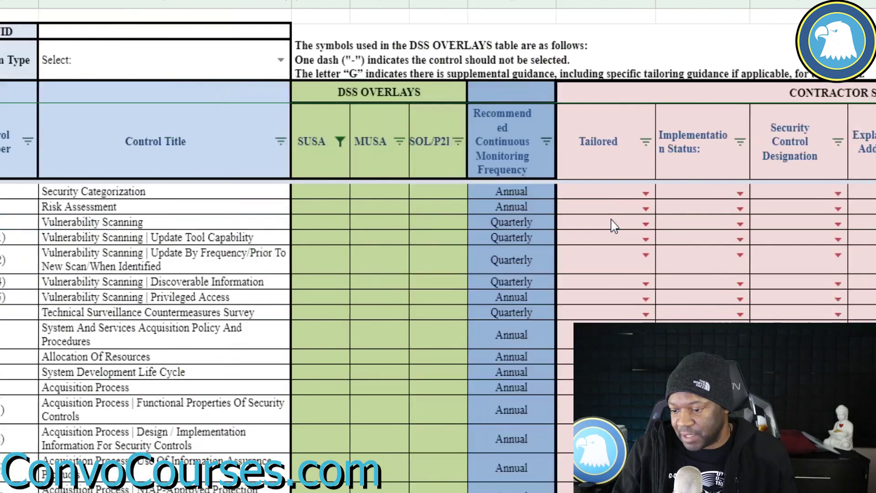
key("Right")
key("Right")
key("Right")
key("Right")
key("Right")
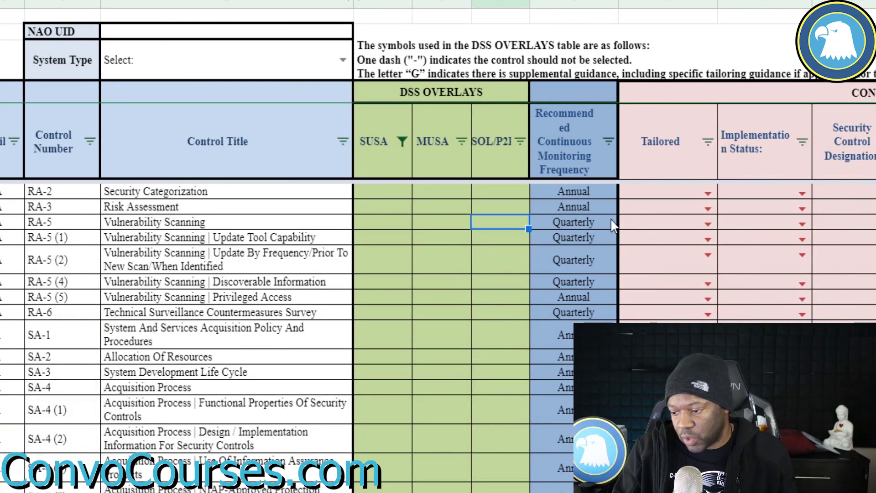
key("Right")
key("Right")
key("Right")
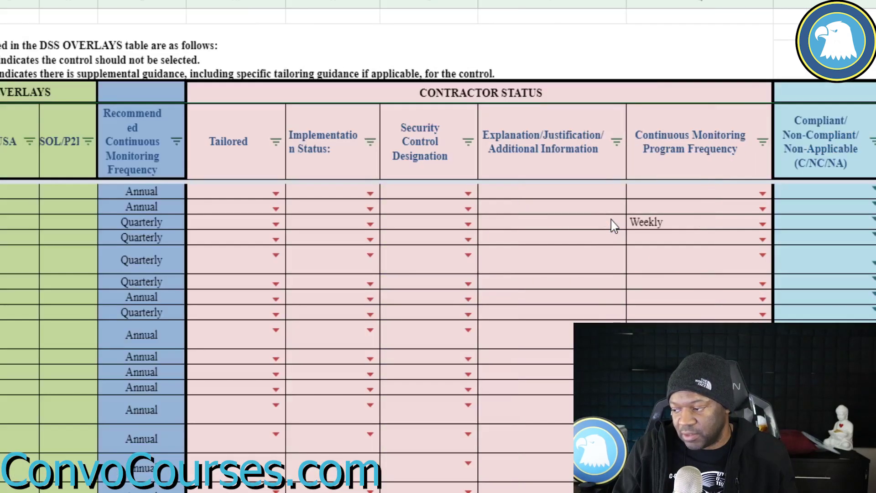